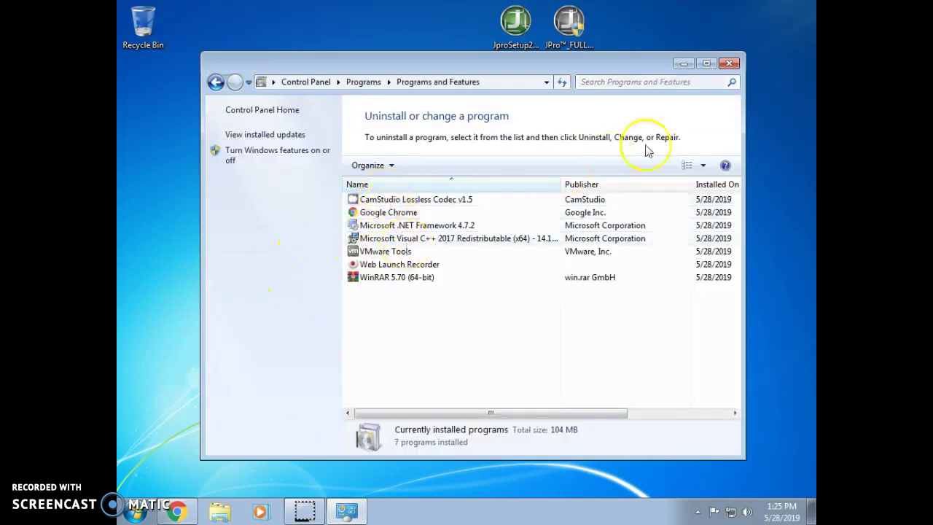
Close Programs and Features and start installing JPRO Commercial Vehicle Diagnostics from the JproSetup file on the desktop
{"action": "left_click", "coordinate": [729, 63]}
{"action": "double_click", "coordinate": [516, 25]}
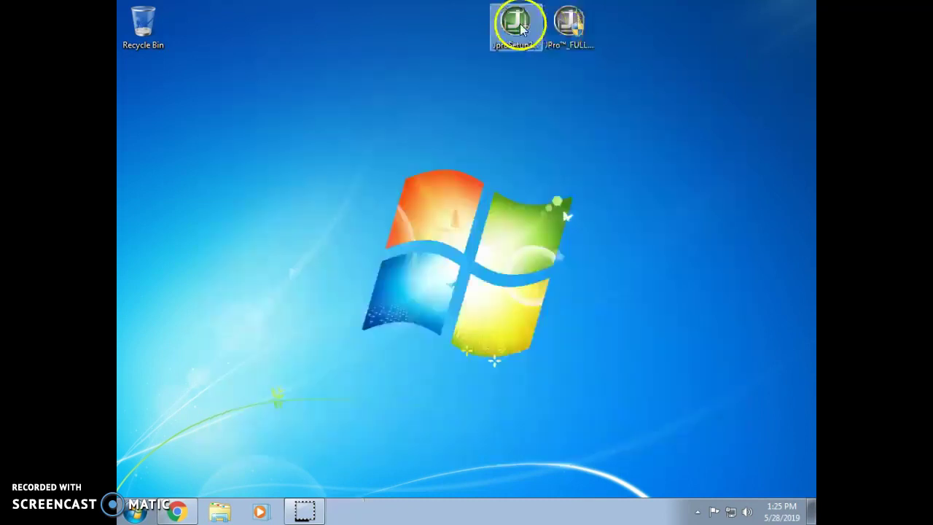
{"action": "left_click", "coordinate": [472, 350]}
{"action": "left_click", "coordinate": [564, 368]}
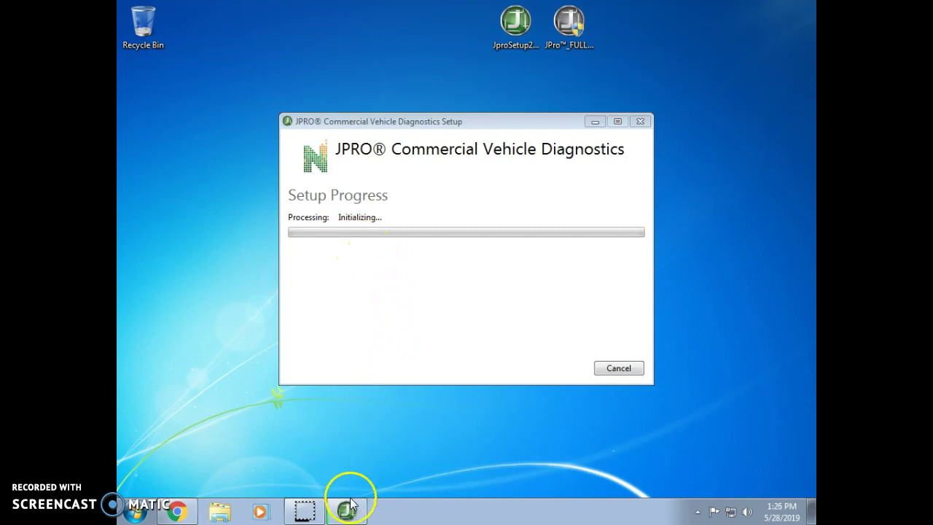
Complete the JPRO setup wizard with its default options, cancel the troubleshooting guide search, and close the installer
{"action": "mouse_move", "coordinate": [348, 508]}
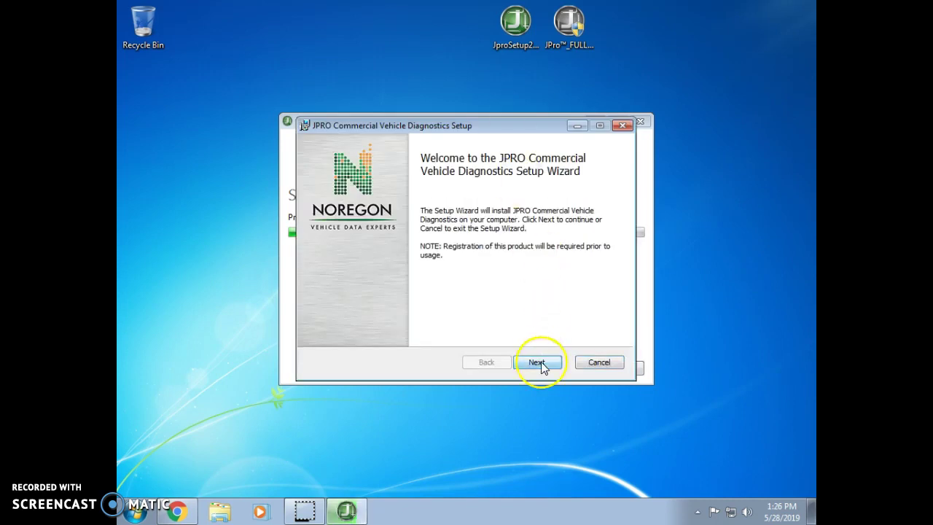
{"action": "left_click", "coordinate": [538, 364]}
{"action": "left_click", "coordinate": [539, 364]}
{"action": "left_click", "coordinate": [541, 364]}
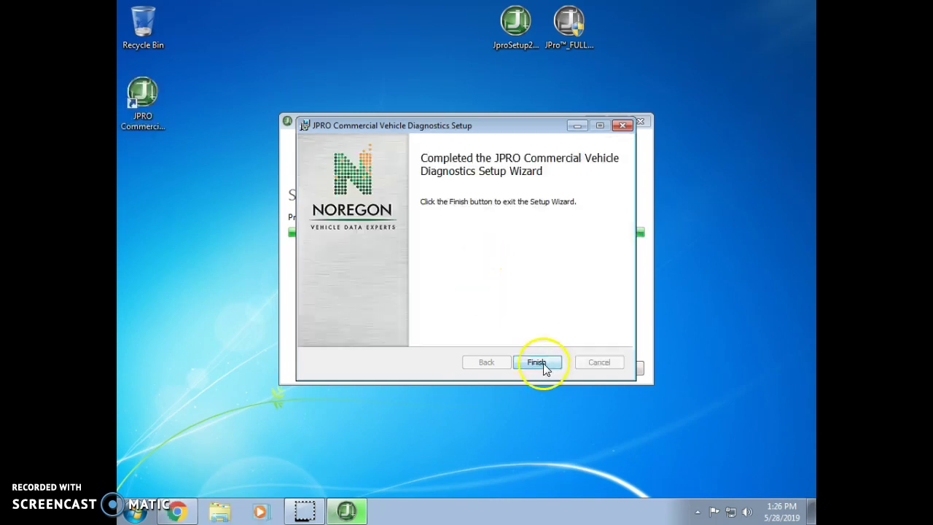
{"action": "left_click", "coordinate": [541, 364]}
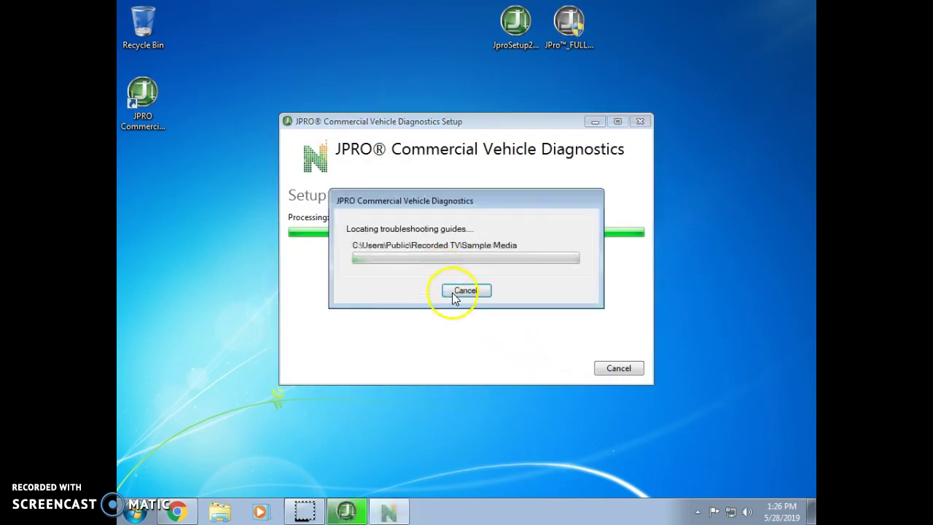
{"action": "left_click", "coordinate": [455, 293]}
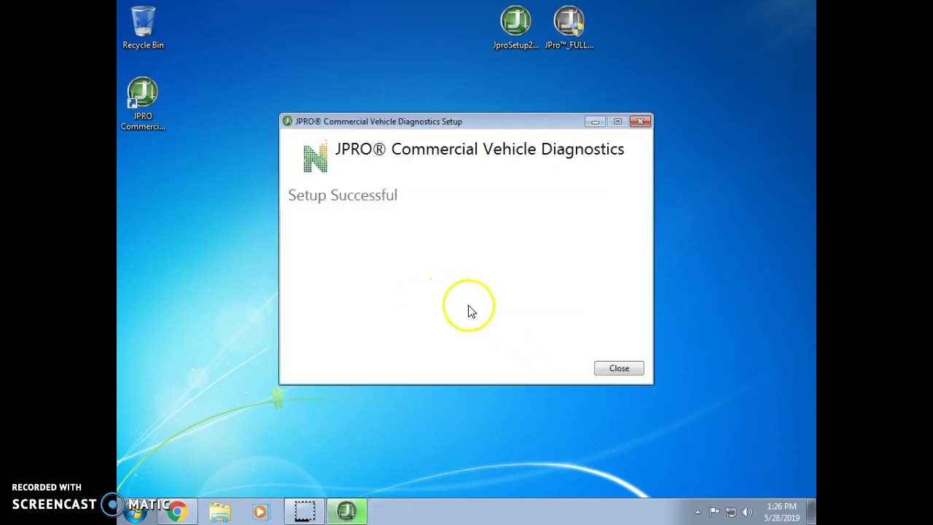
{"action": "left_click", "coordinate": [609, 369]}
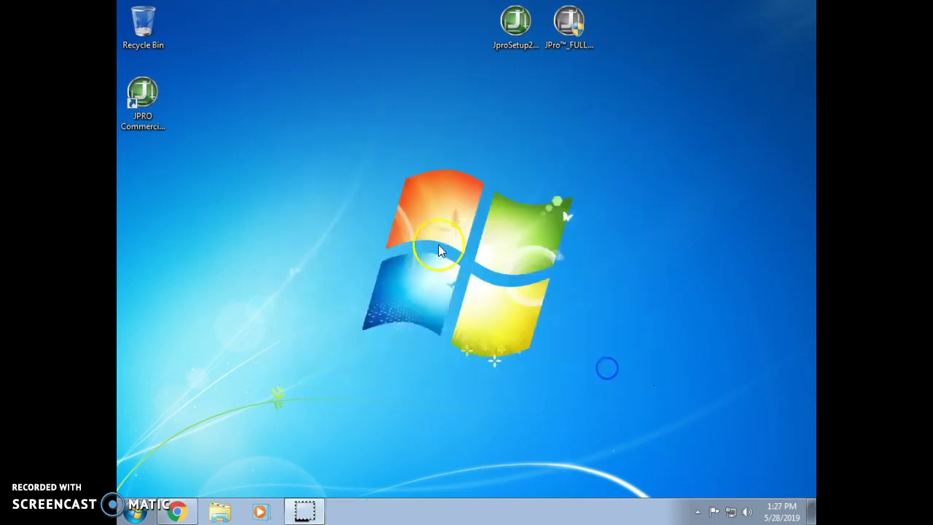
Launch JPRO from the desktop to check its registration status, and close the registration window
{"action": "double_click", "coordinate": [149, 98]}
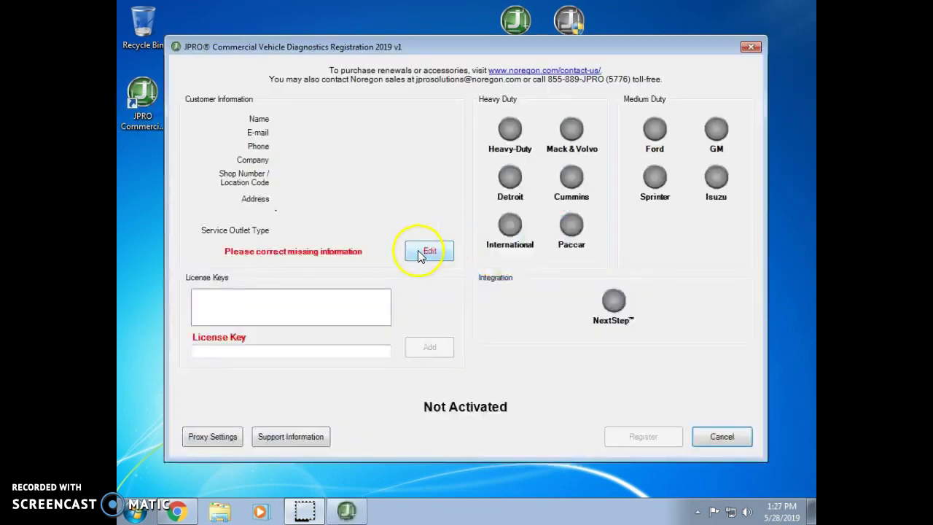
{"action": "left_click", "coordinate": [750, 46]}
{"action": "left_click", "coordinate": [532, 304]}
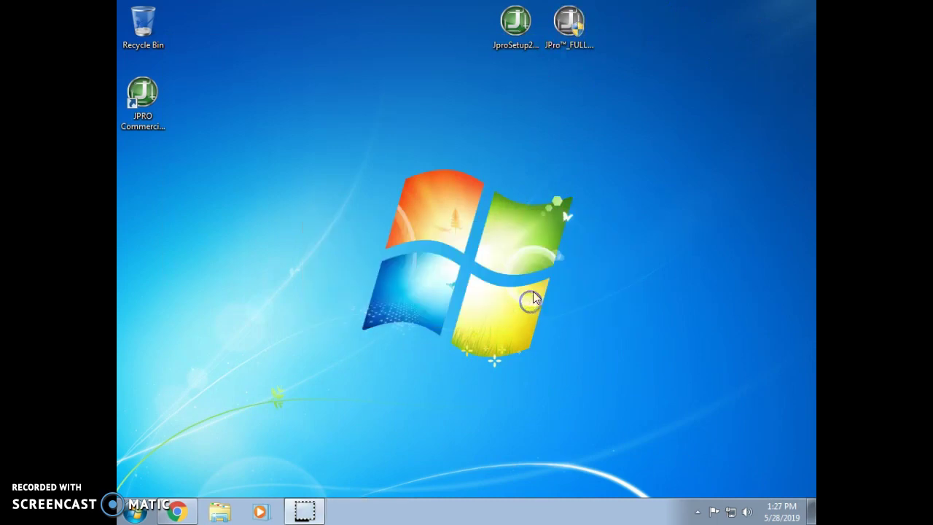
Run the JPro FULL KG tool from the desktop, move its window aside, and generate a different license key
{"action": "left_click", "coordinate": [569, 26]}
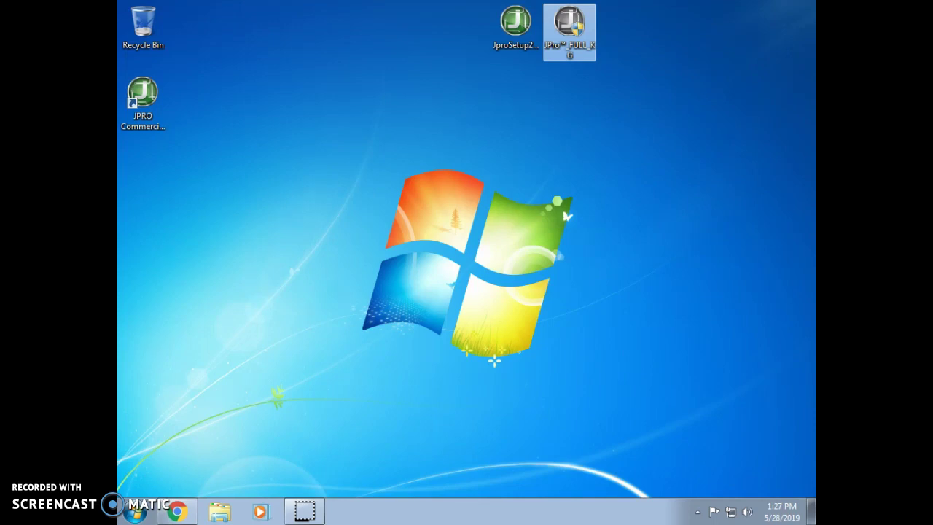
{"action": "left_click", "coordinate": [146, 495]}
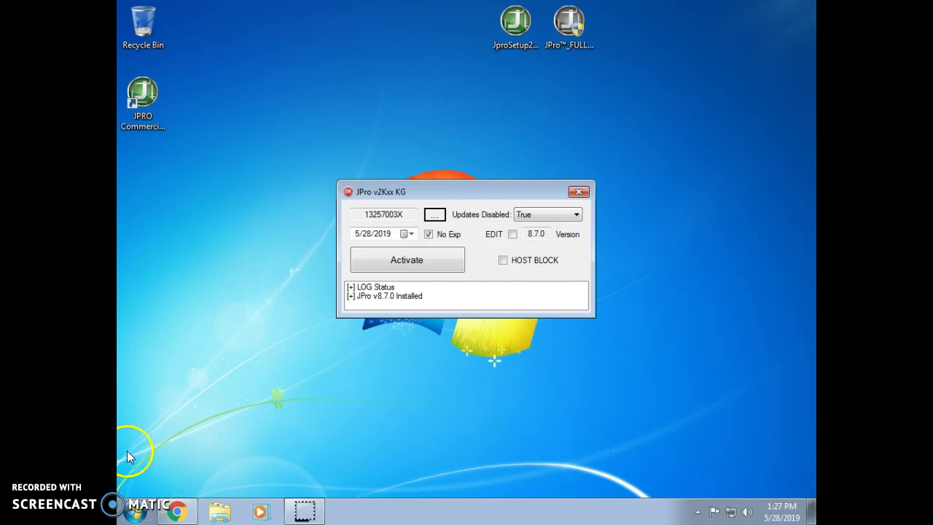
{"action": "left_click_drag", "start_coordinate": [476, 195], "coordinate": [649, 278]}
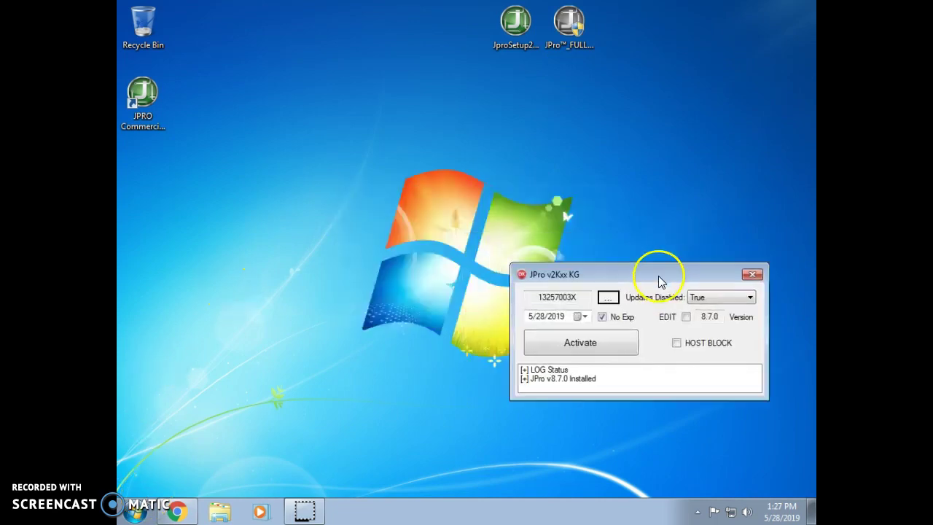
{"action": "left_click", "coordinate": [611, 300]}
{"action": "left_click", "coordinate": [611, 299]}
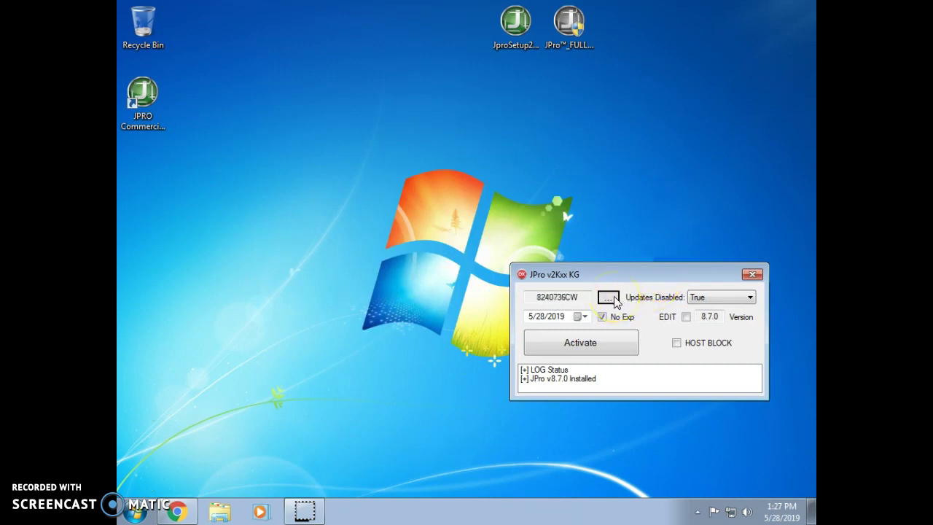
Set the date to 5/28/2020, enable HOST BLOCK, and run the activation through to its completion message
{"action": "left_click", "coordinate": [556, 316]}
{"action": "type", "text": "2028"}
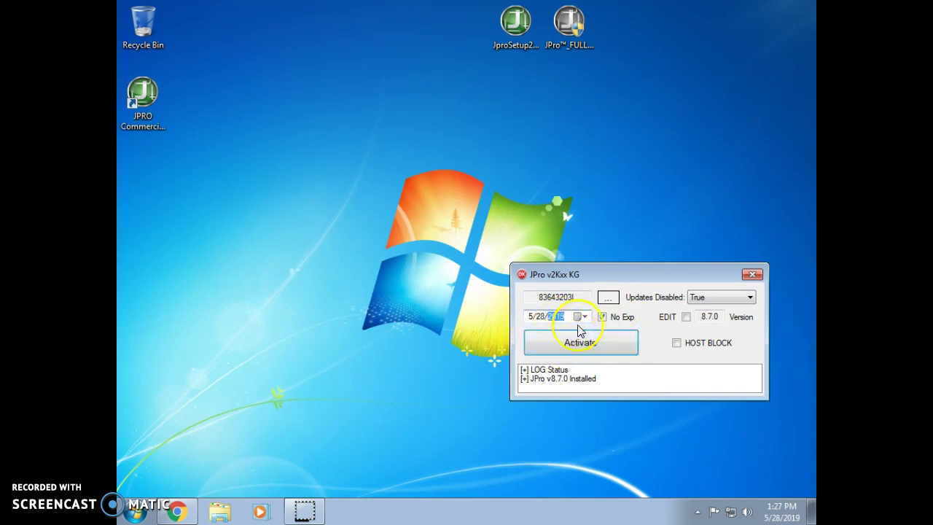
{"action": "left_click", "coordinate": [706, 343]}
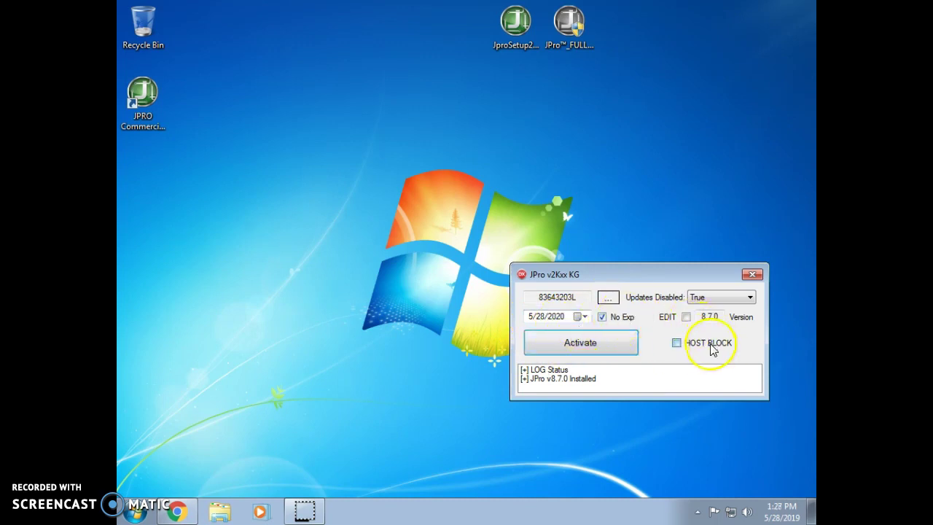
{"action": "left_click", "coordinate": [596, 349]}
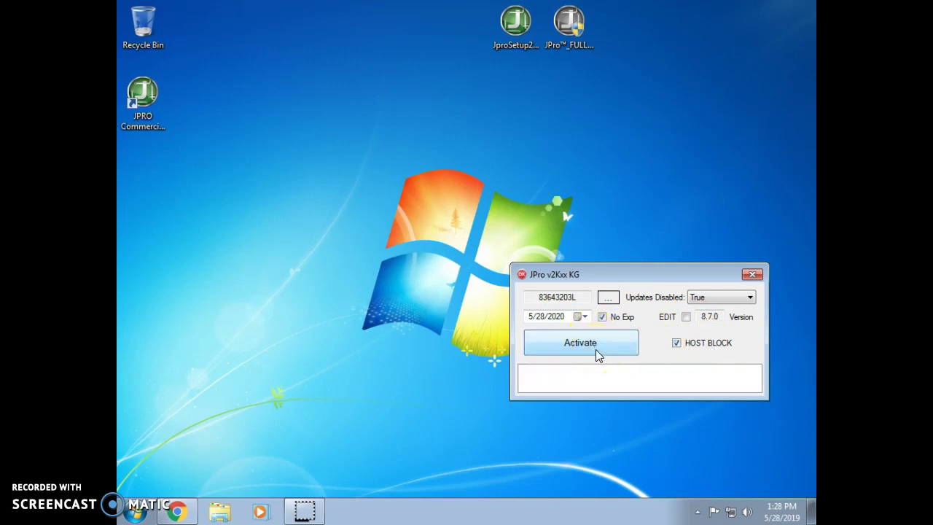
{"action": "left_click", "coordinate": [596, 350]}
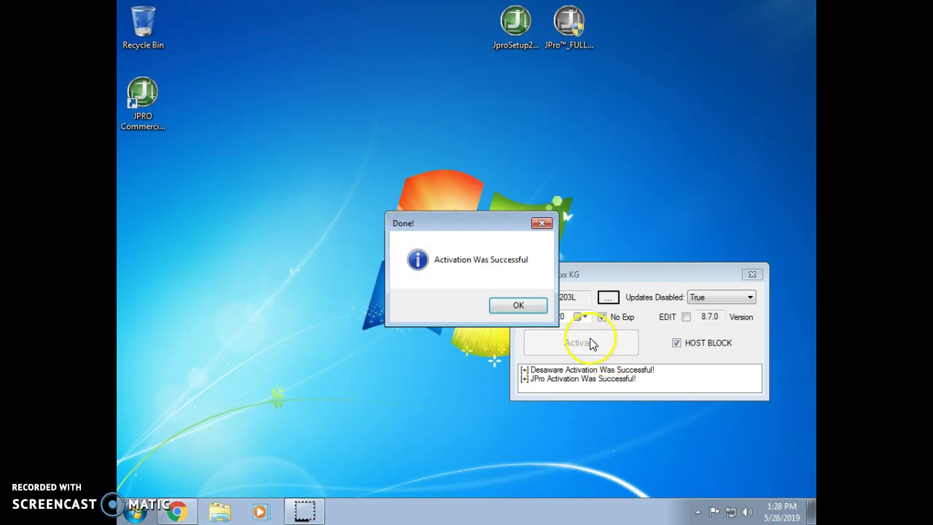
{"action": "left_click", "coordinate": [519, 307]}
Launch JPRO, dismiss the missing device warning, and close the JPro v2Kxx KG tool and Readme.pdf
{"action": "left_click", "coordinate": [144, 103]}
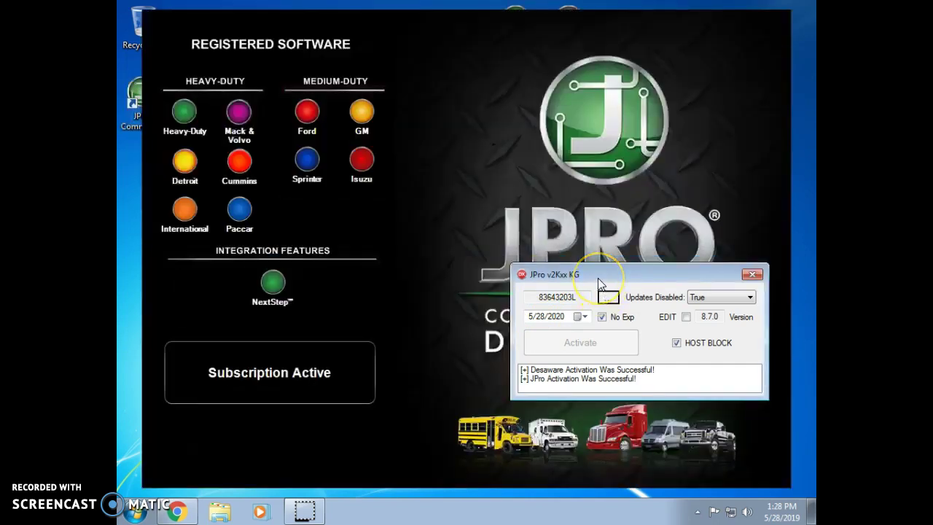
{"action": "left_click_drag", "start_coordinate": [599, 283], "coordinate": [611, 94]}
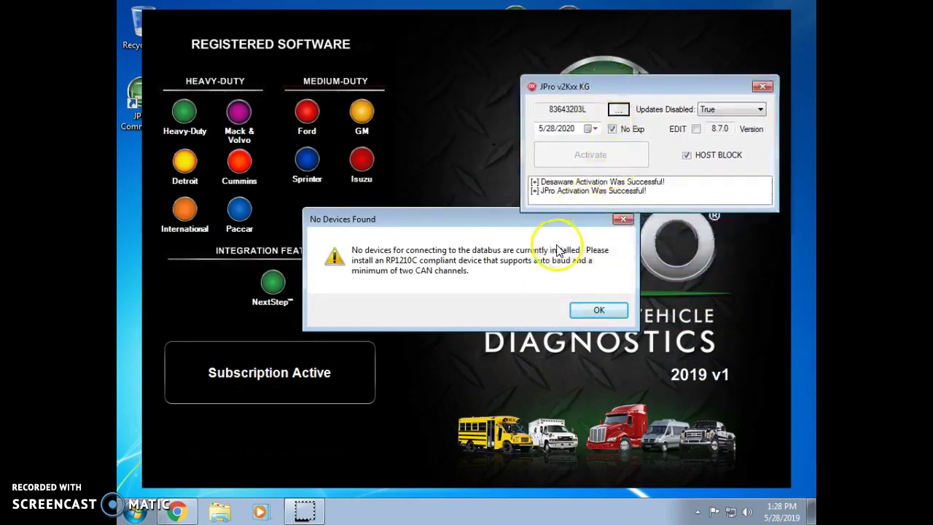
{"action": "left_click", "coordinate": [598, 311]}
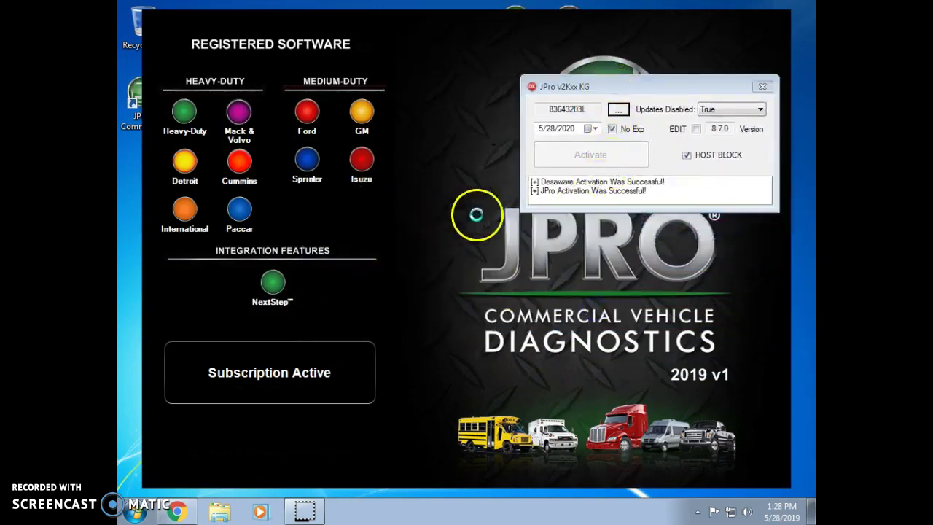
{"action": "left_click", "coordinate": [762, 88]}
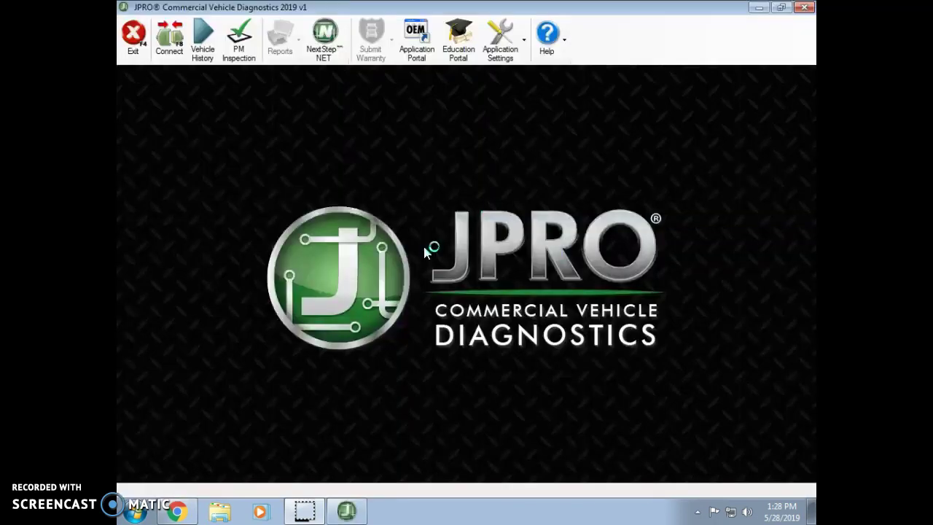
{"action": "left_click", "coordinate": [363, 176]}
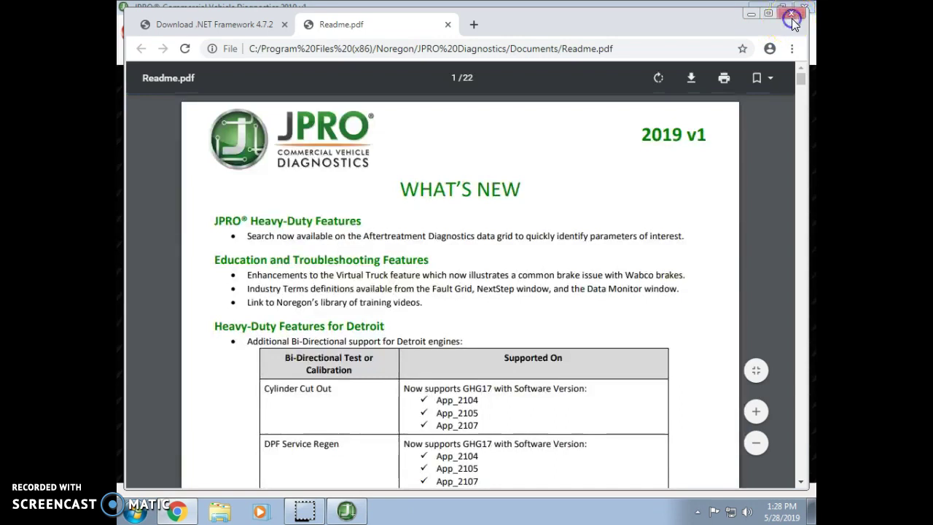
{"action": "left_click", "coordinate": [791, 12]}
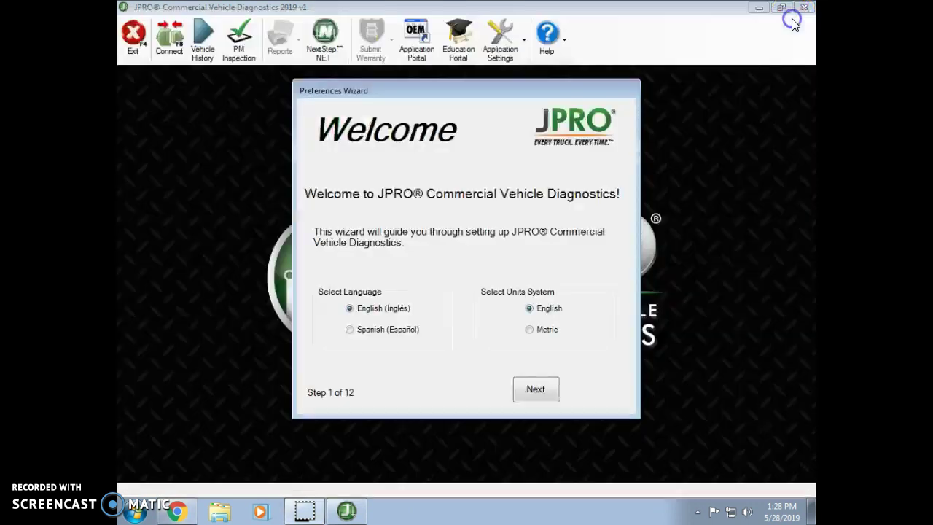
Complete all 12 pages of the Preferences Wizard with the defaults, keeping English language, English units and no launch at startup
{"action": "left_click", "coordinate": [520, 392]}
{"action": "left_click", "coordinate": [520, 392]}
{"action": "left_click", "coordinate": [520, 391]}
{"action": "left_click", "coordinate": [520, 391]}
{"action": "left_click", "coordinate": [519, 392]}
{"action": "left_click", "coordinate": [520, 392]}
{"action": "left_click", "coordinate": [520, 391]}
{"action": "left_click", "coordinate": [519, 391]}
{"action": "left_click", "coordinate": [519, 391]}
{"action": "left_click", "coordinate": [519, 391]}
{"action": "left_click", "coordinate": [519, 391]}
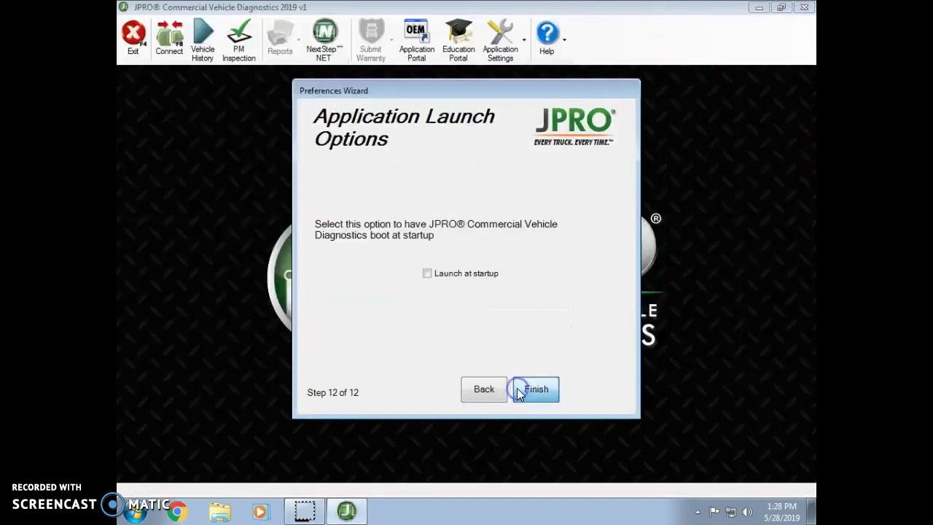
{"action": "left_click", "coordinate": [519, 391]}
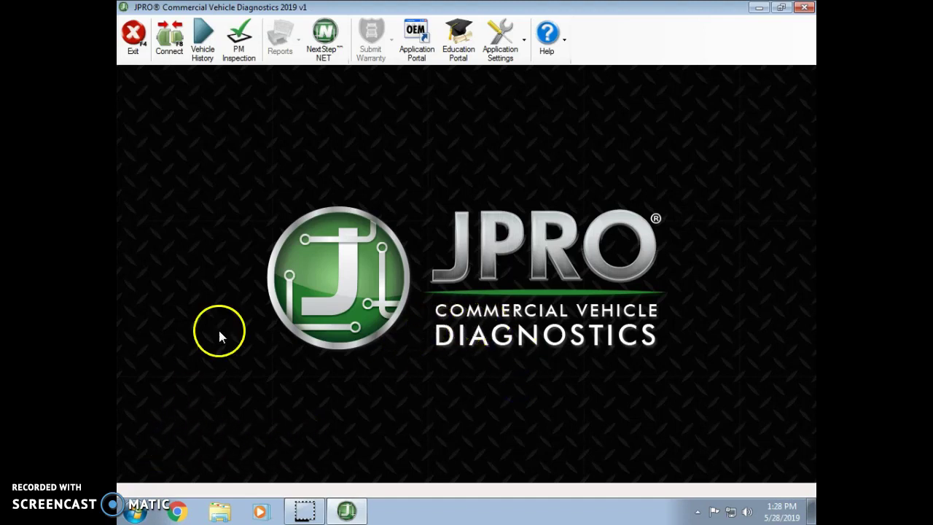
Open the JPRO registration details to check the subscription status and enabled modules, and close them
{"action": "left_click", "coordinate": [501, 45]}
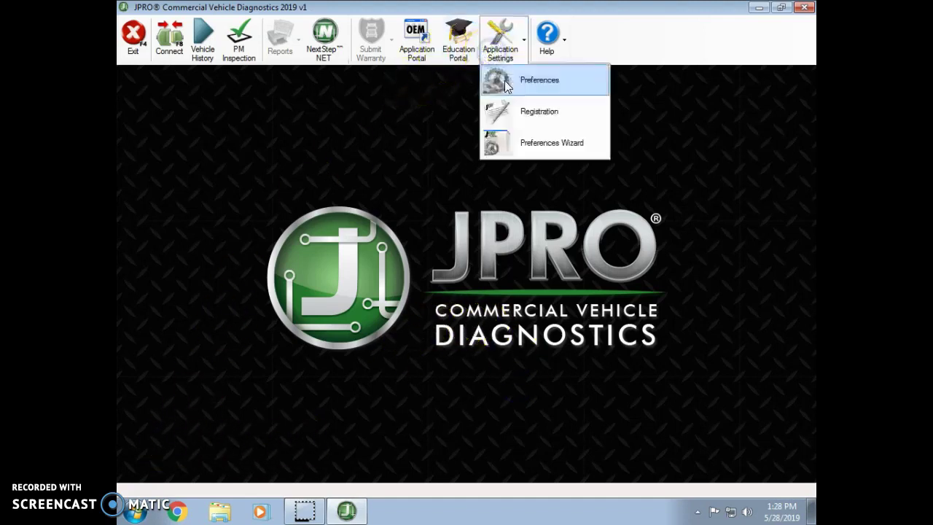
{"action": "left_click", "coordinate": [505, 107]}
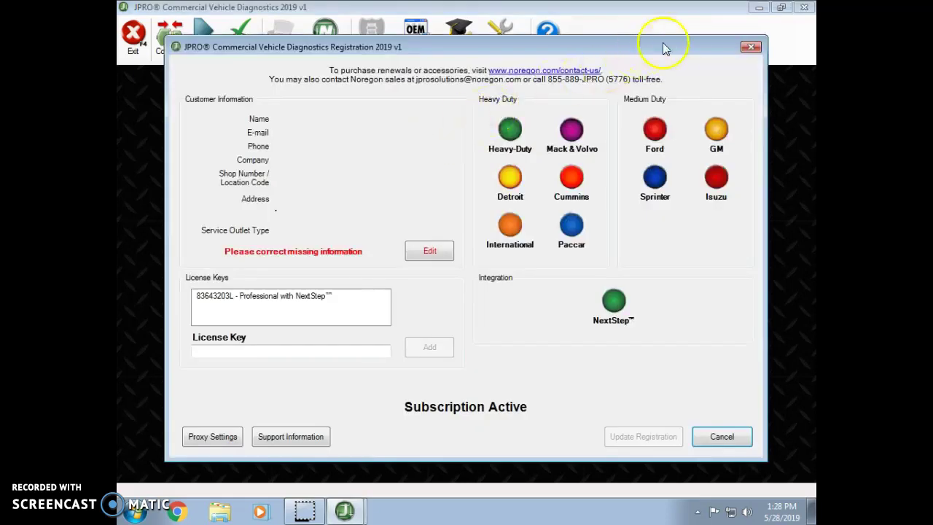
{"action": "left_click", "coordinate": [751, 46]}
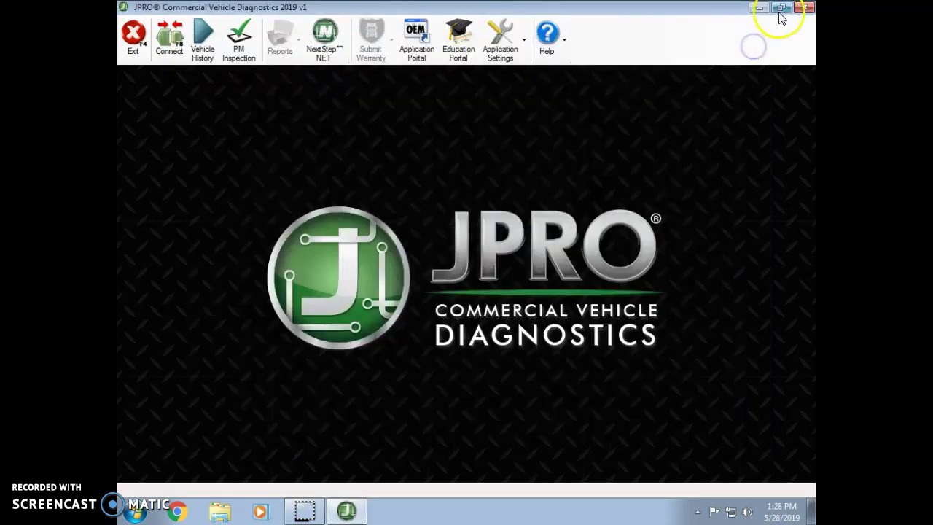